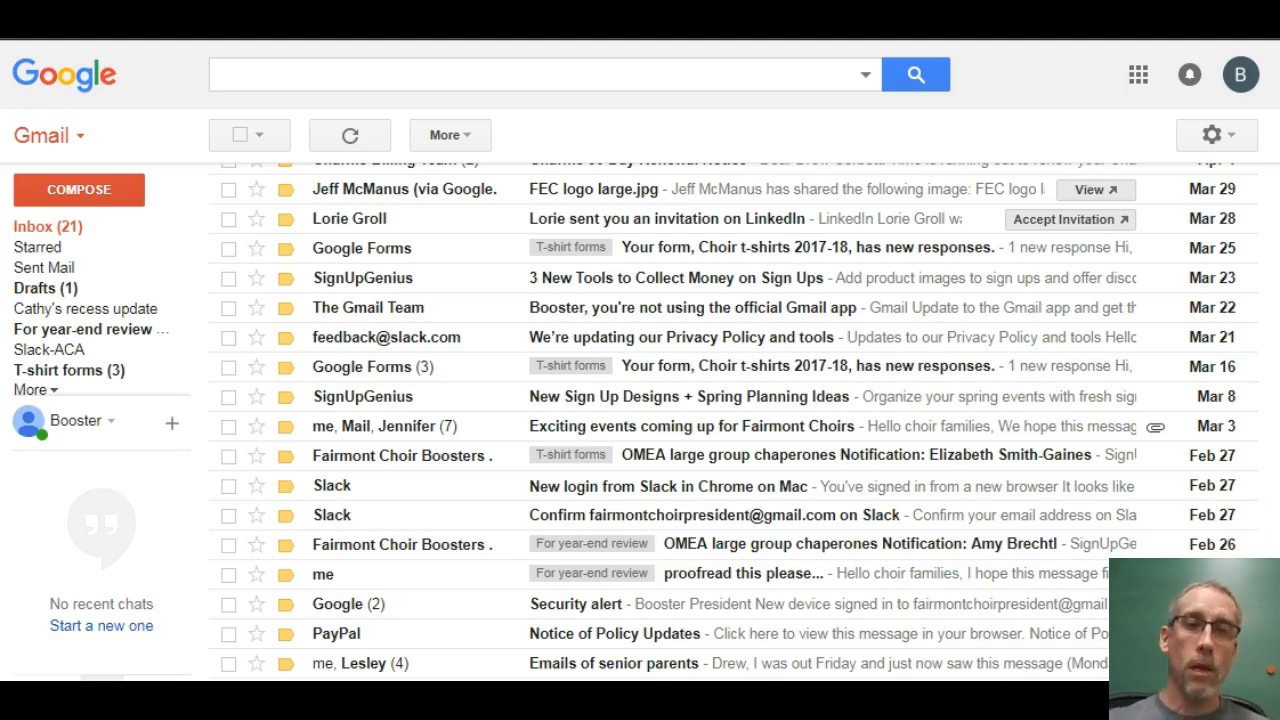
- Look through the inbox's Important and unread, All Drafts, Starred and Everything else sections
scroll(332, 493, "up", 3)
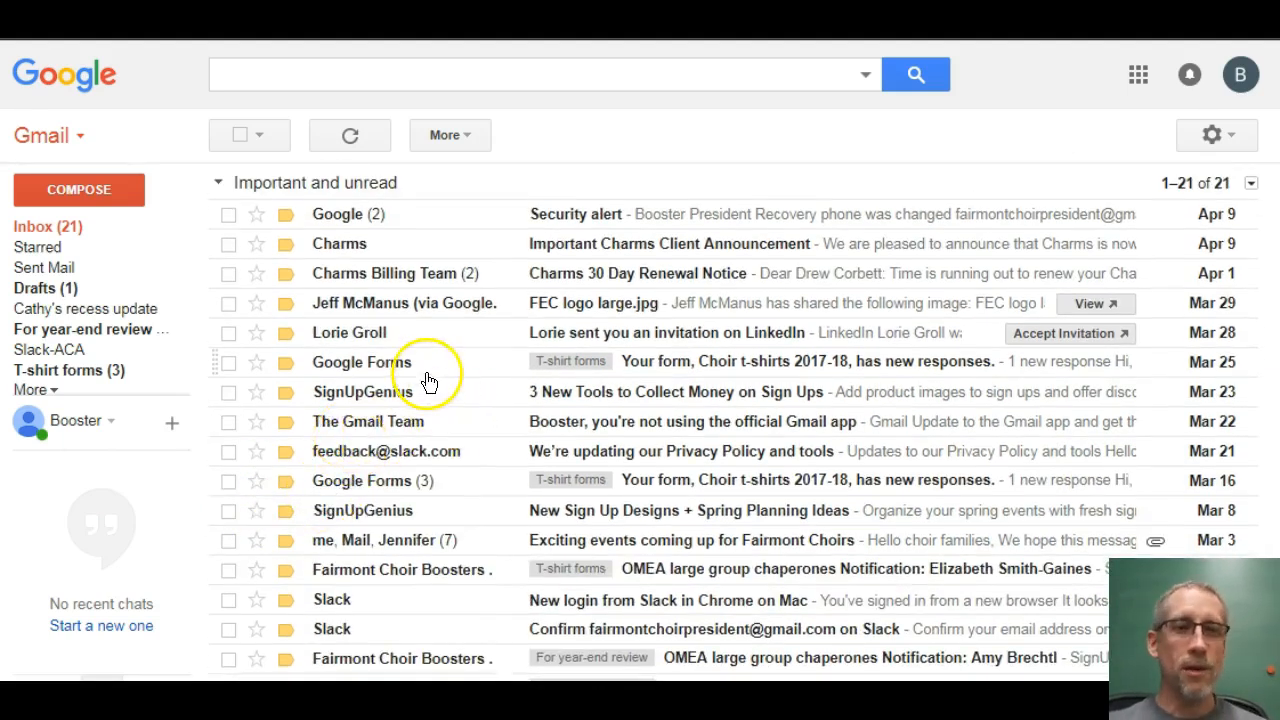
scroll(440, 362, "down", 4)
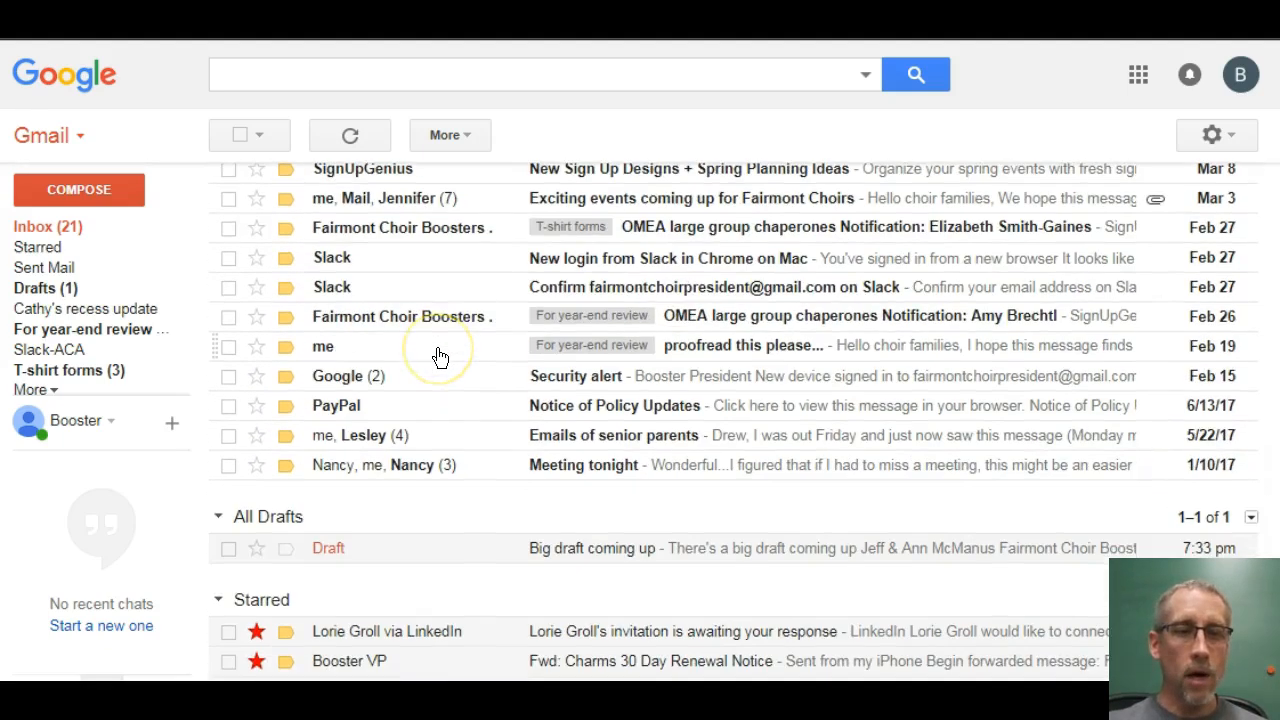
scroll(440, 357, "down", 1)
scroll(440, 357, "up", 3)
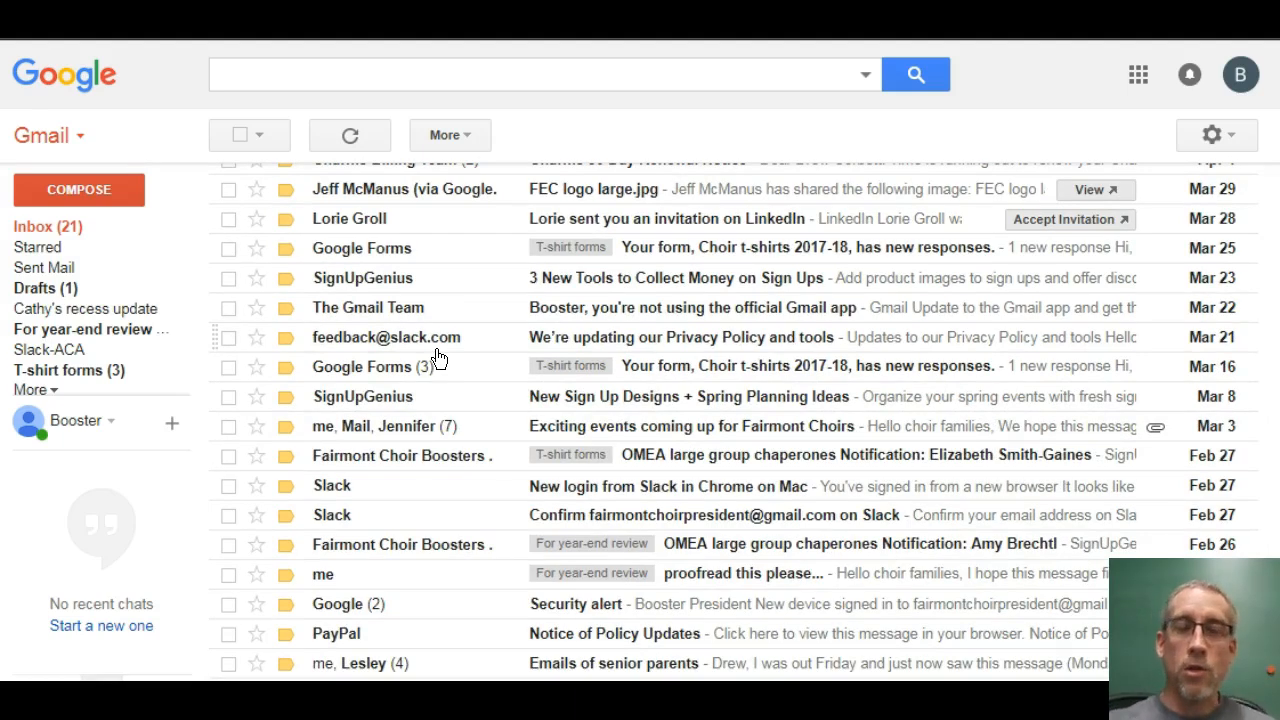
scroll(486, 334, "down", 4)
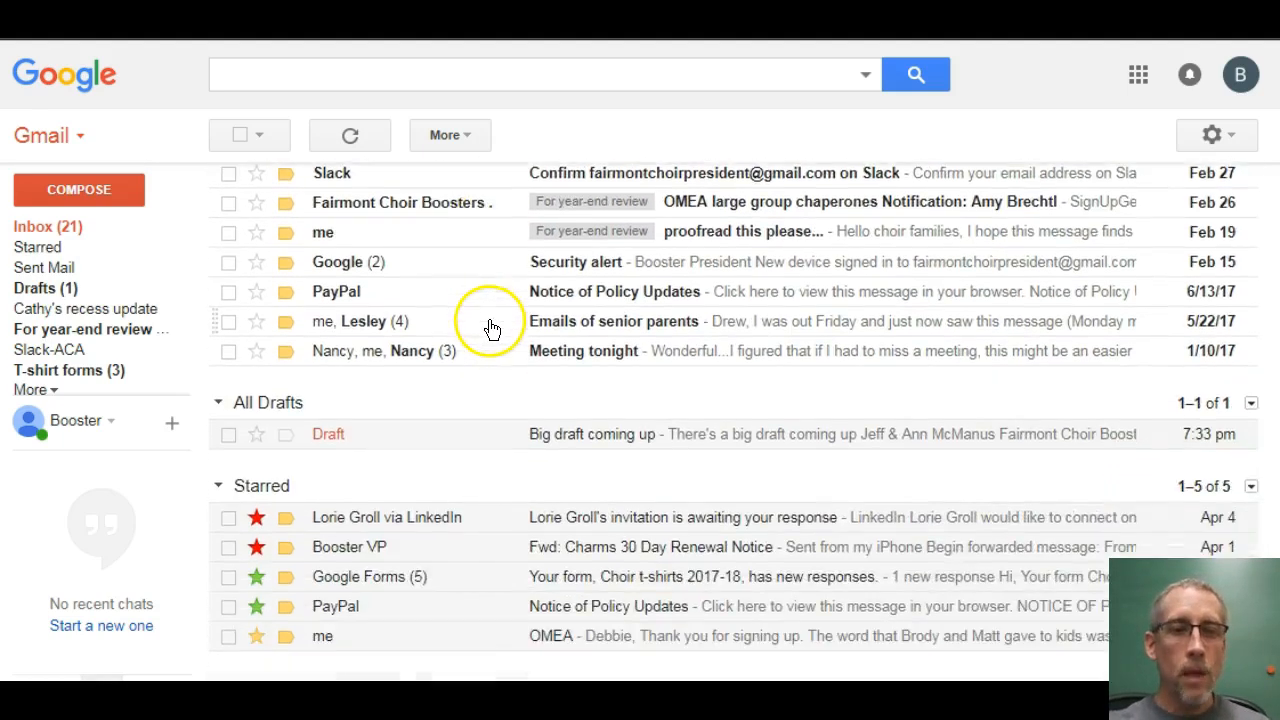
scroll(492, 328, "down", 1)
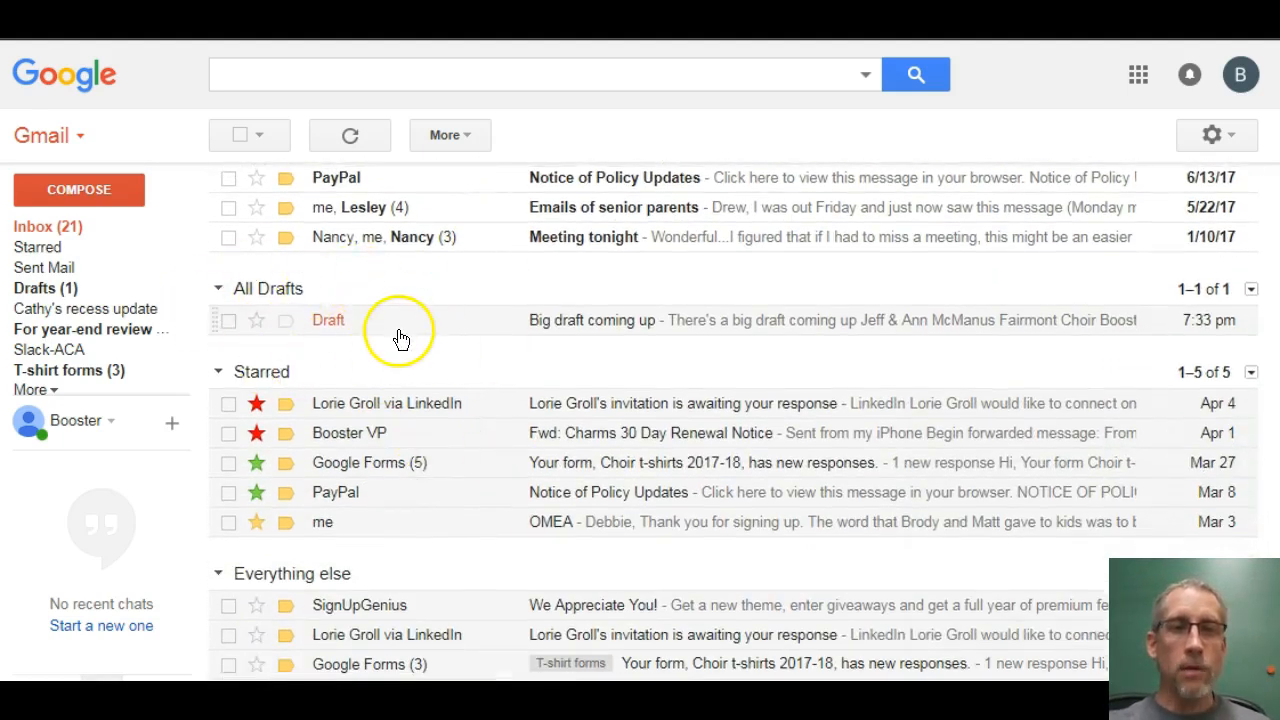
scroll(400, 338, "down", 1)
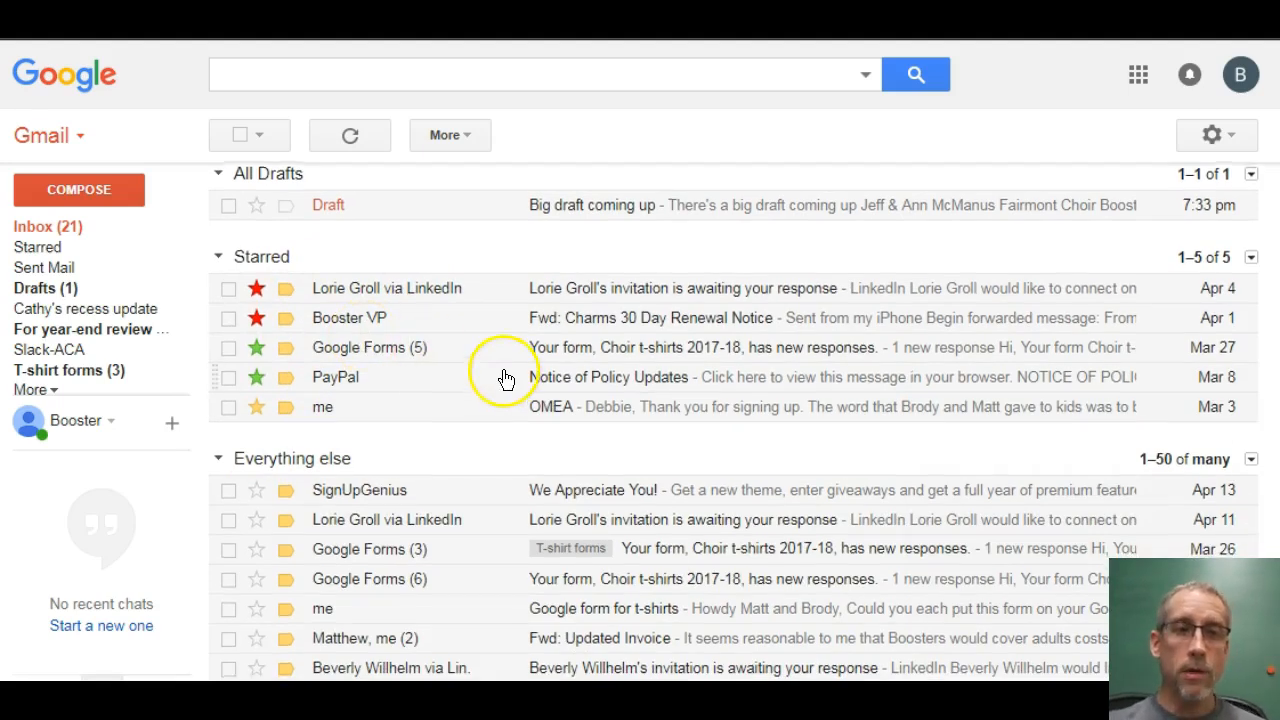
scroll(480, 376, "down", 1)
scroll(543, 390, "down", 1)
scroll(543, 390, "down", 2)
scroll(540, 365, "up", 1)
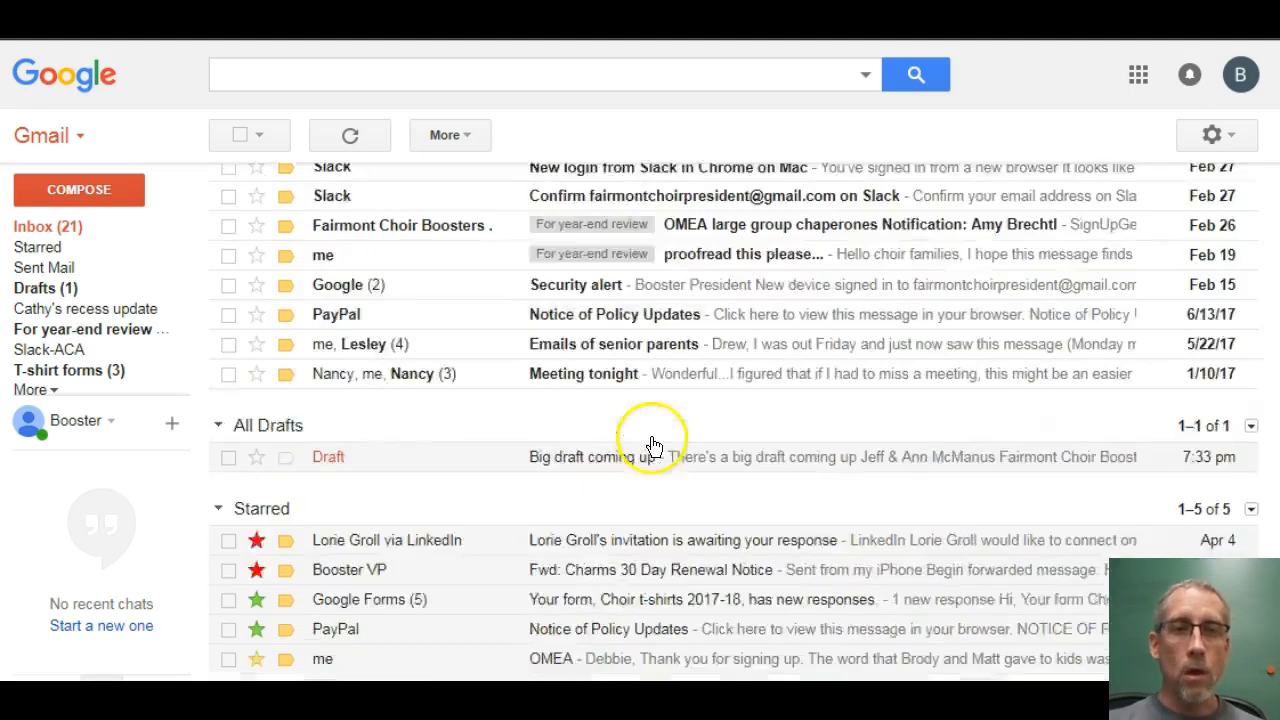
scroll(650, 445, "up", 5)
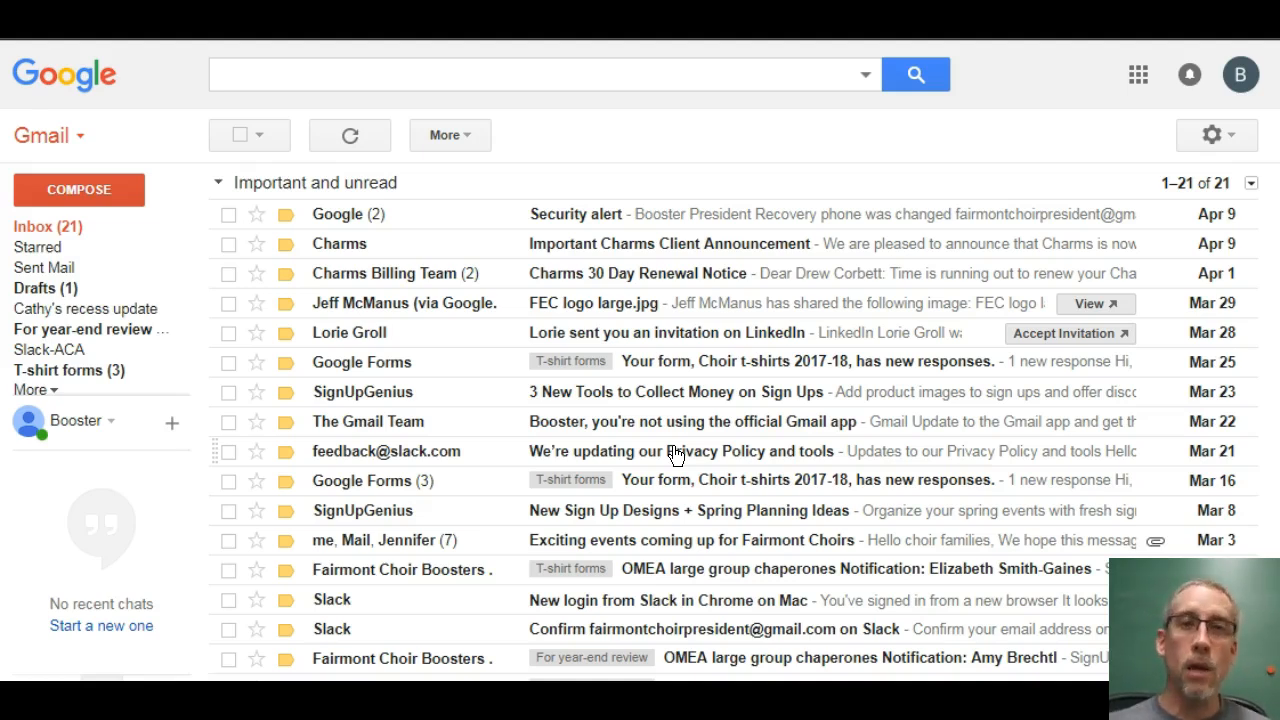
scroll(676, 455, "down", 7)
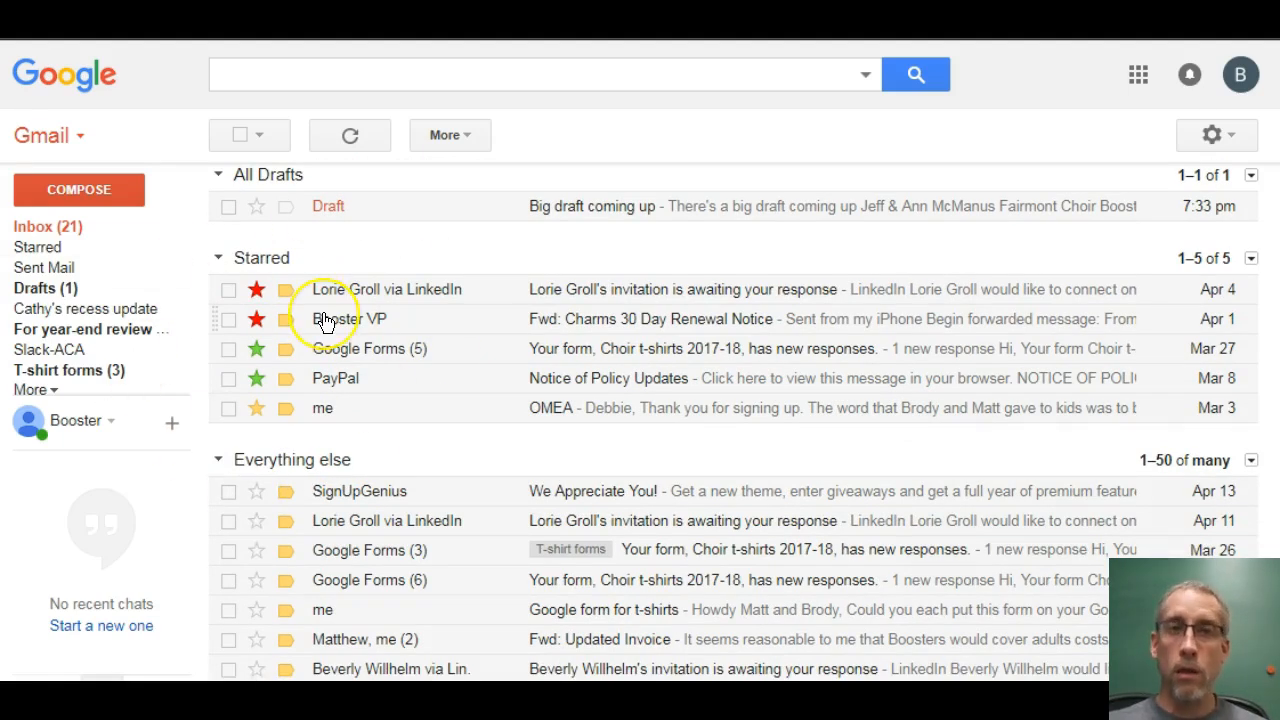
mouse_move(322, 320)
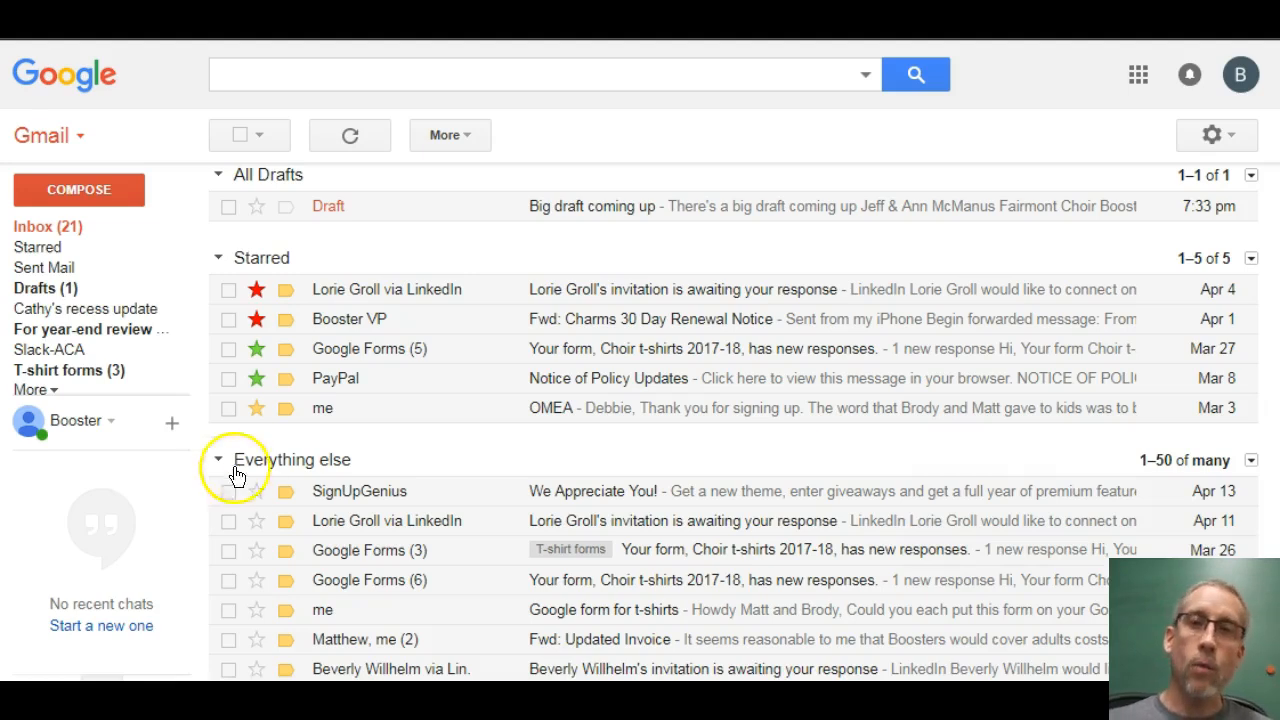
left_click(58, 225)
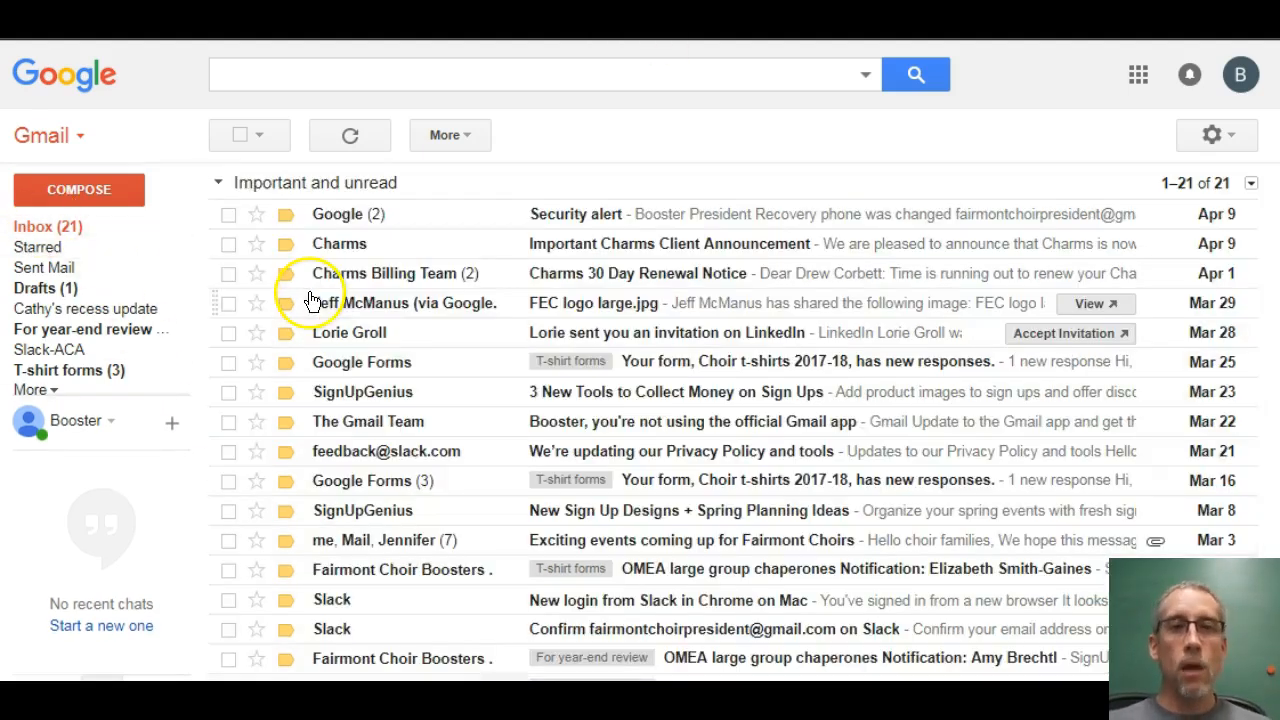
scroll(470, 460, "down", 3)
scroll(485, 437, "down", 3)
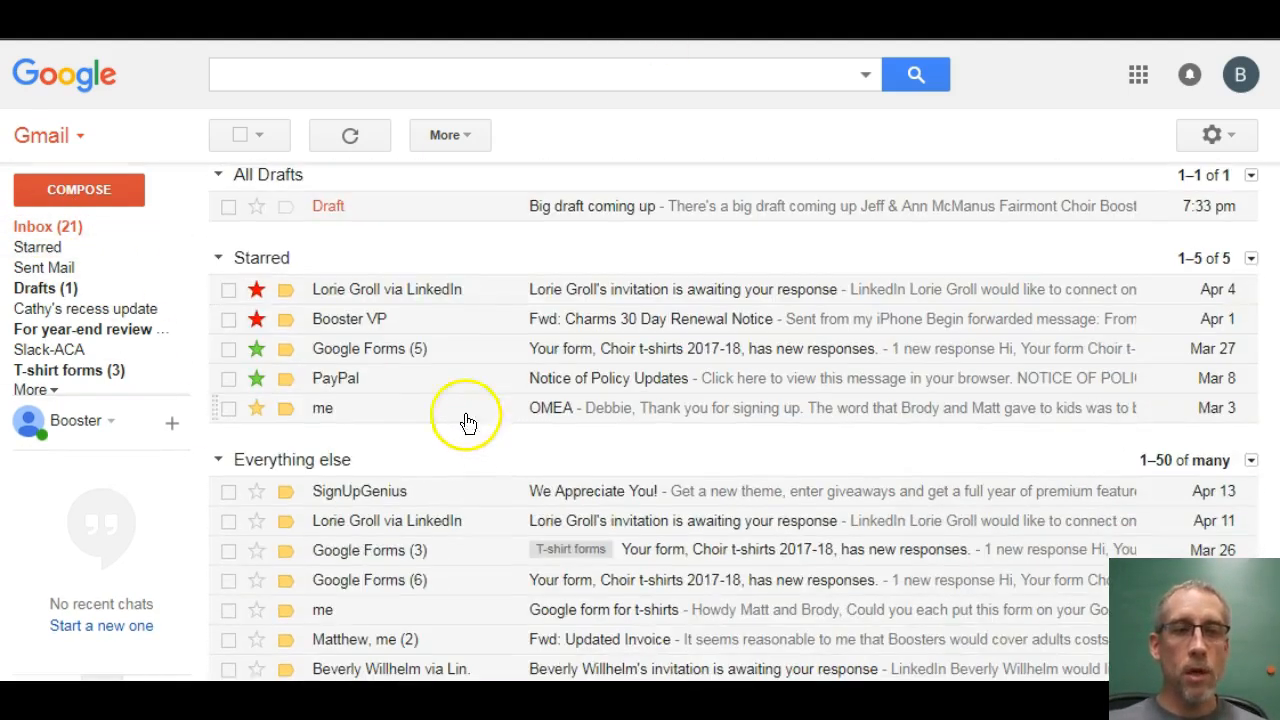
scroll(345, 398, "up", 5)
scroll(360, 385, "up", 3)
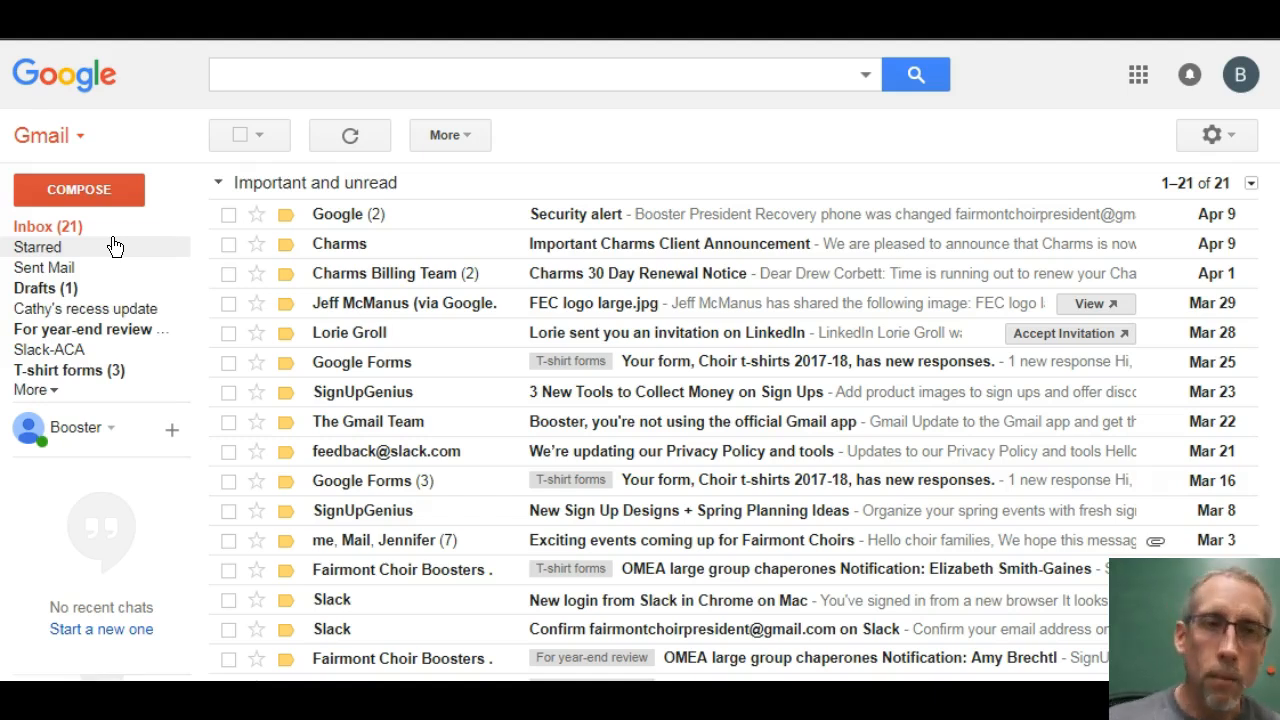
- Search the mail for unstarred messages older than seven days with the query "-is:starred older_than:7d"
left_click(227, 73)
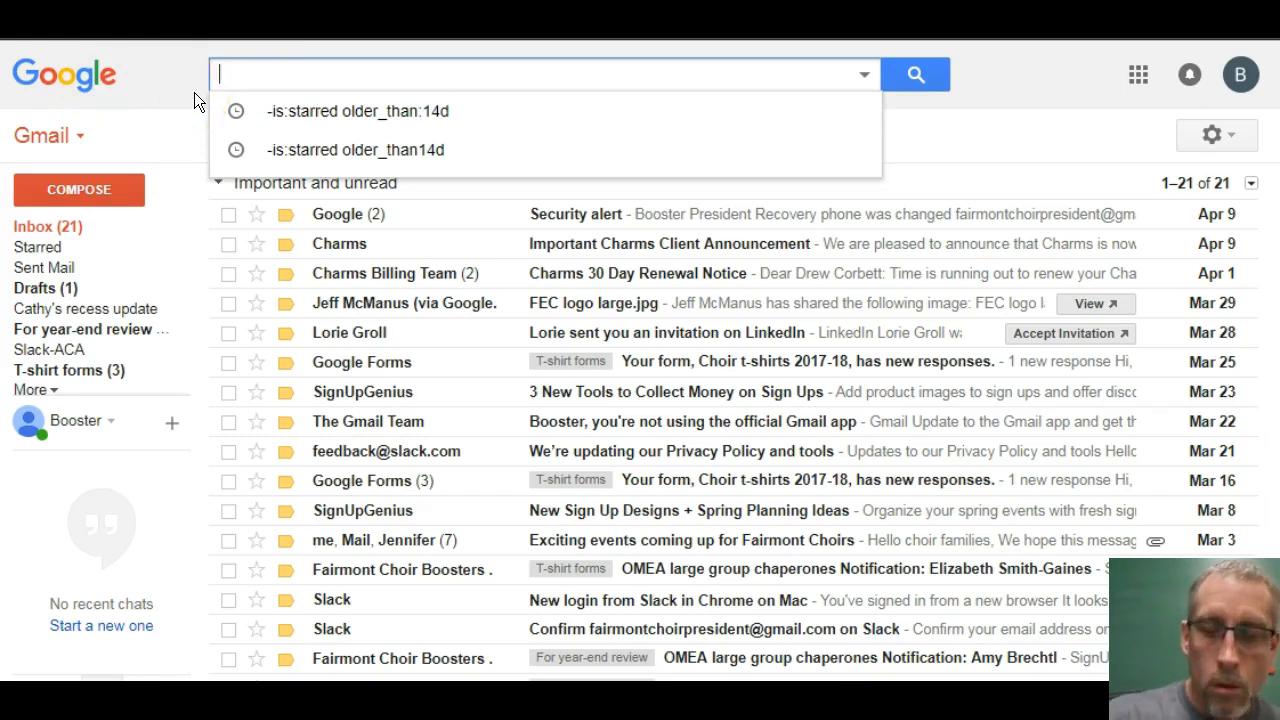
type("-")
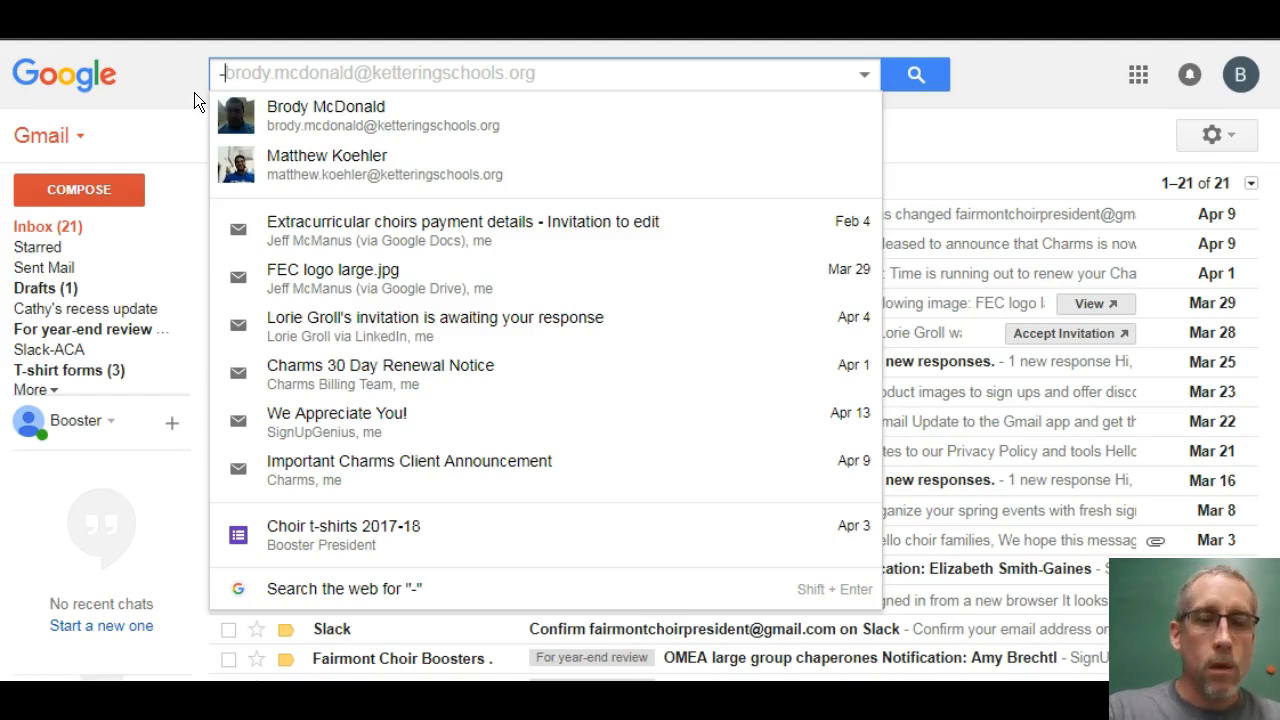
type("is")
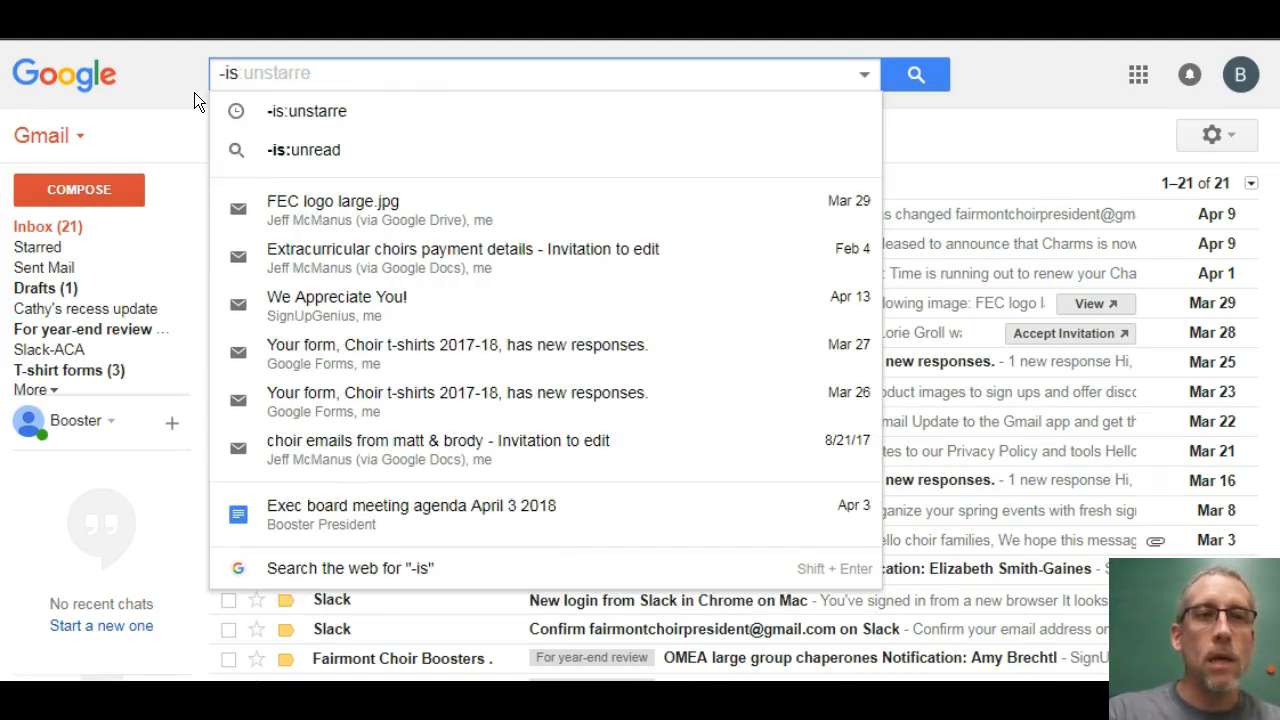
type(":")
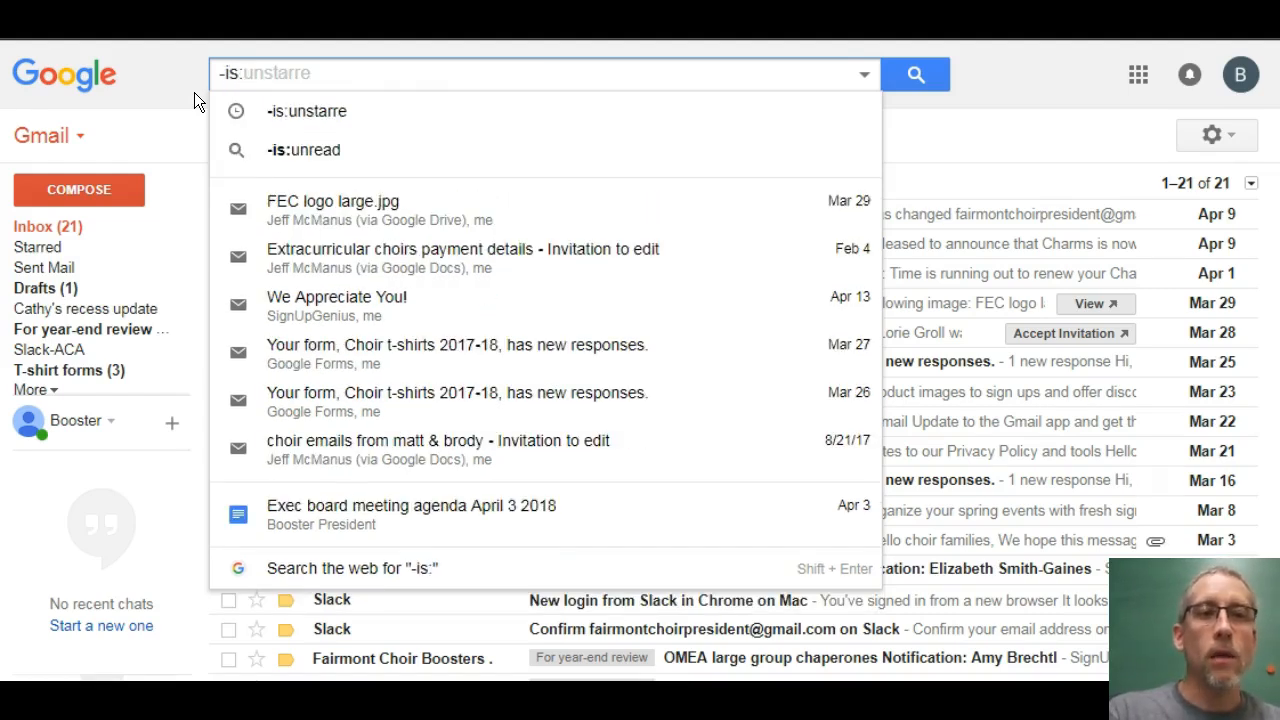
type("star")
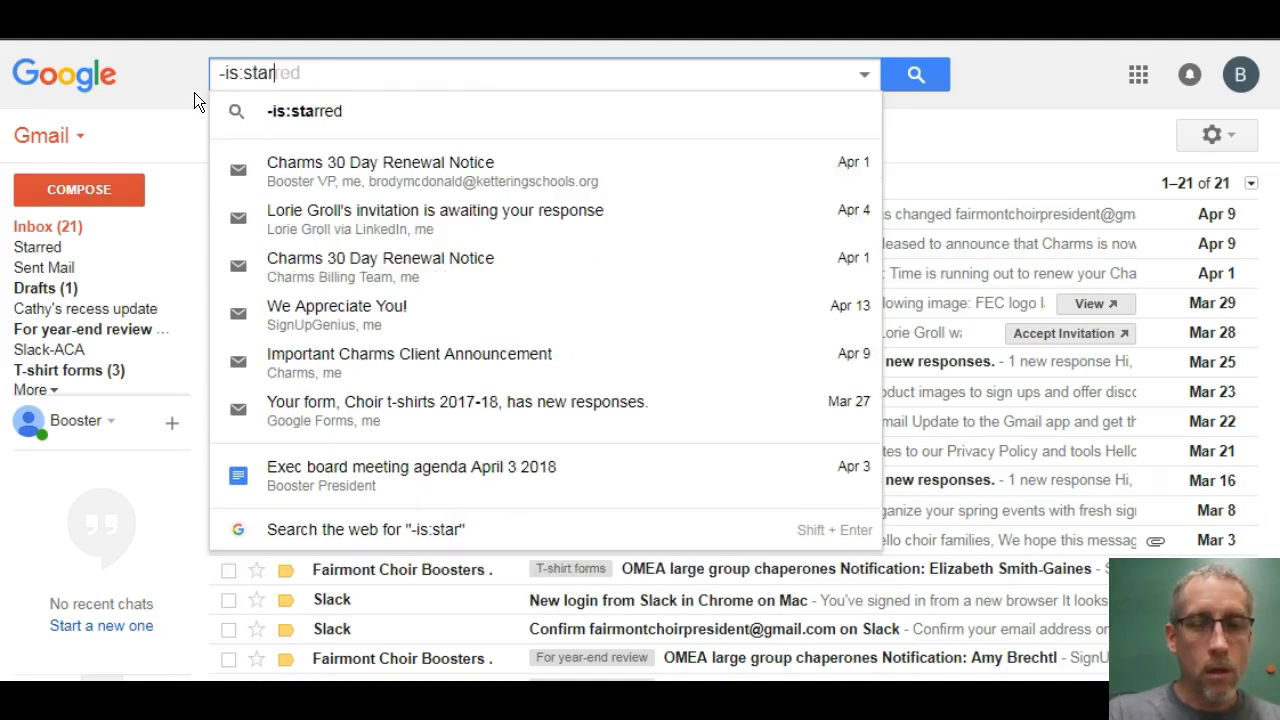
type("red")
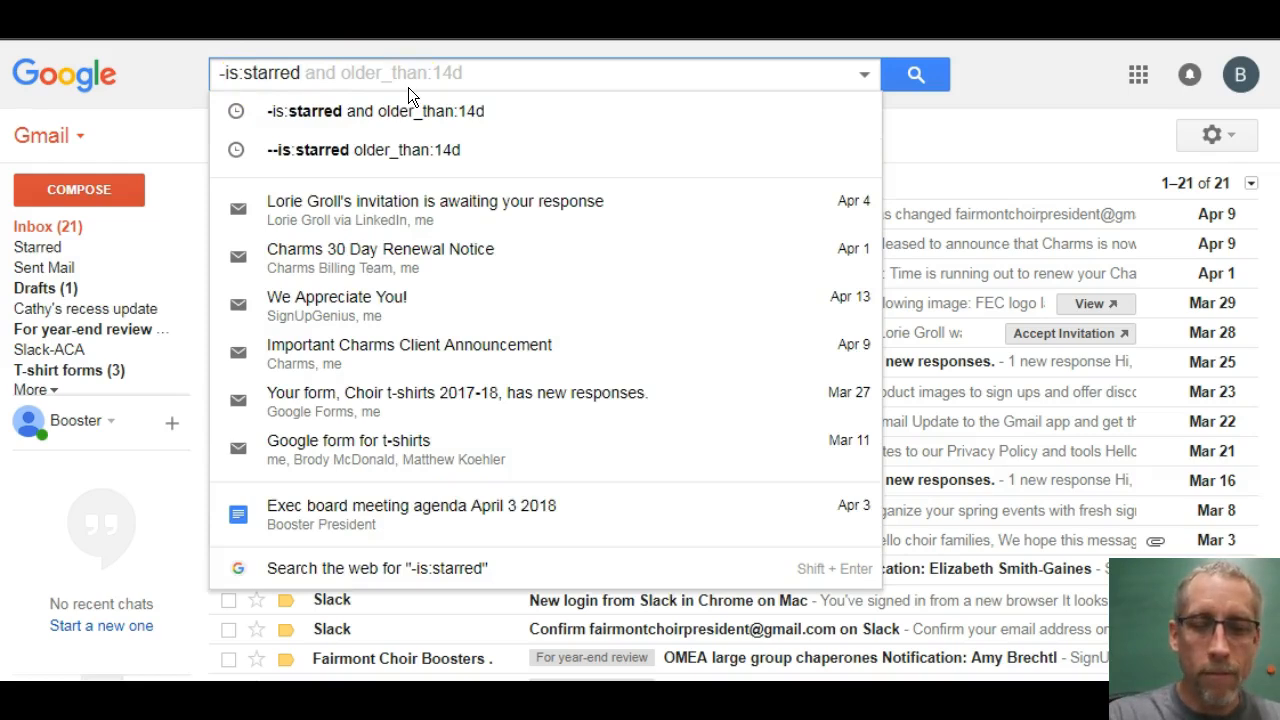
type("lder")
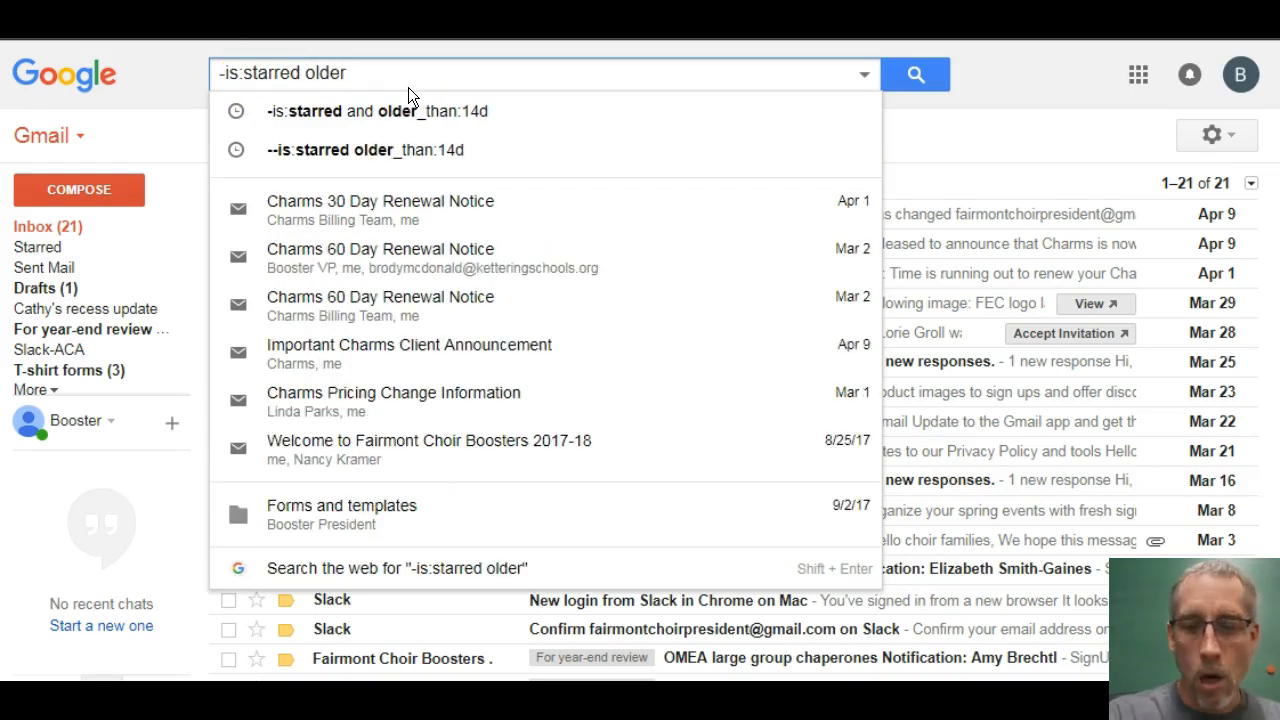
type("_t")
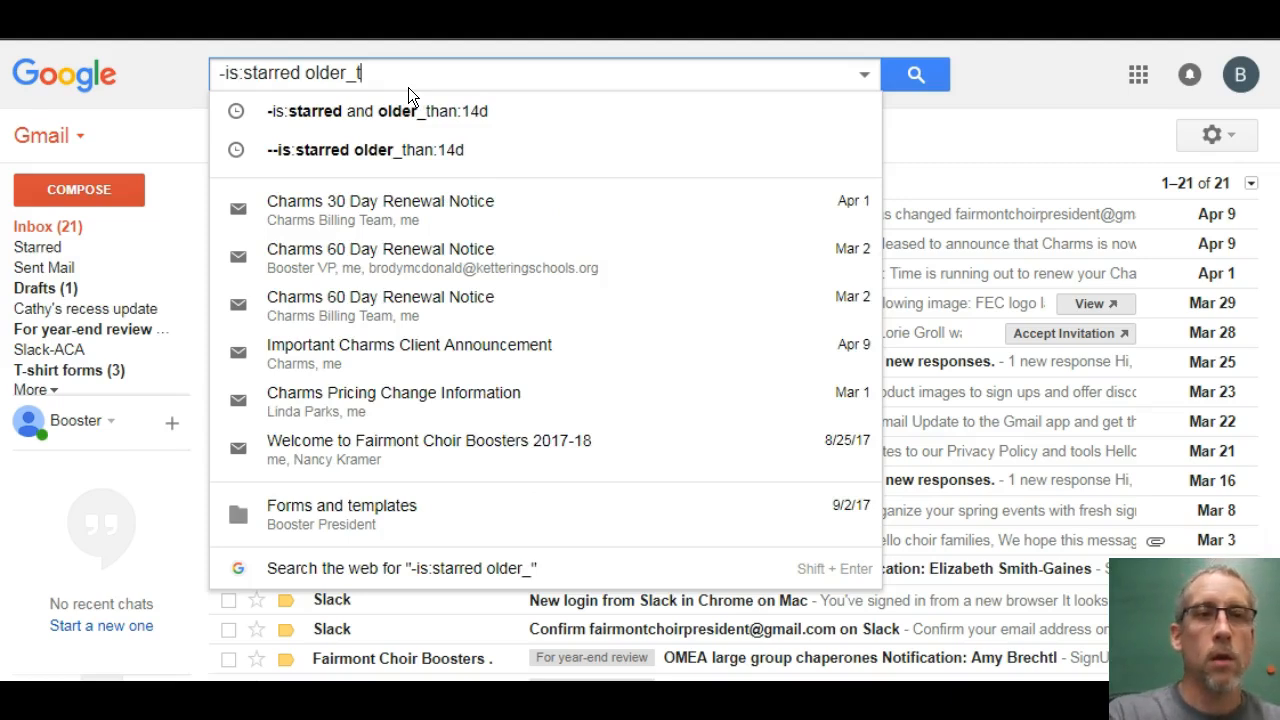
type("han:")
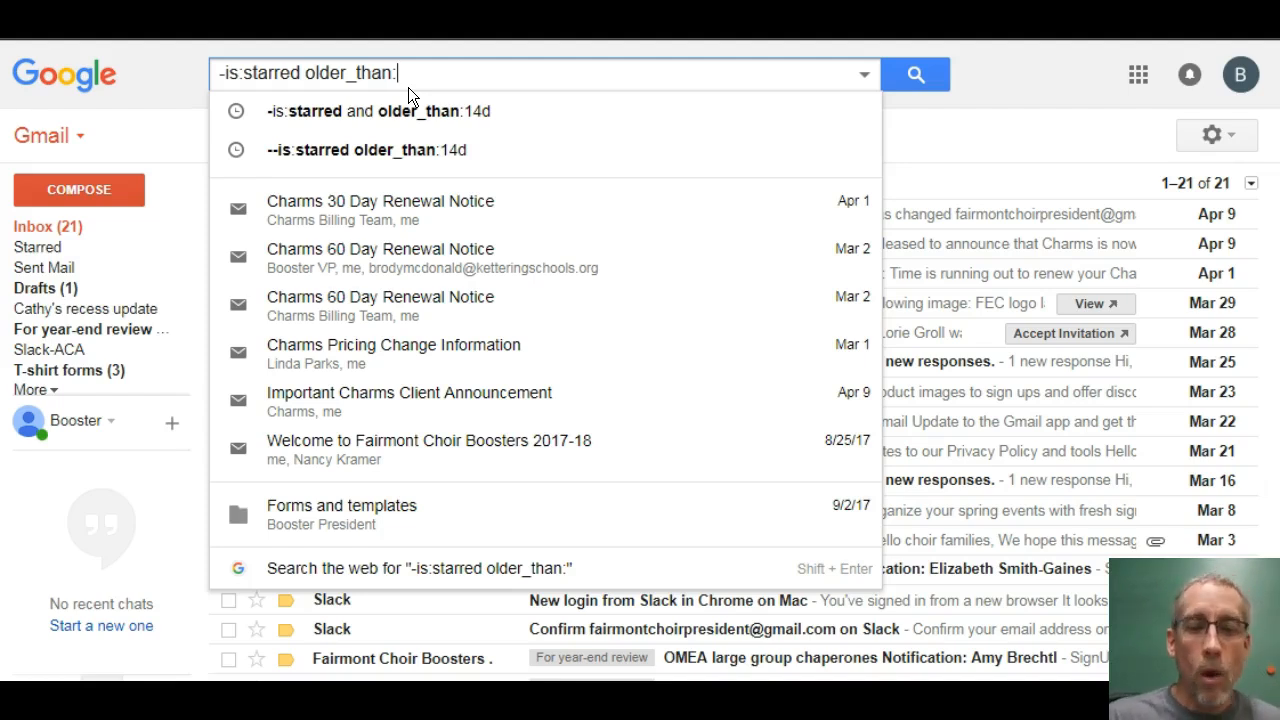
type("7")
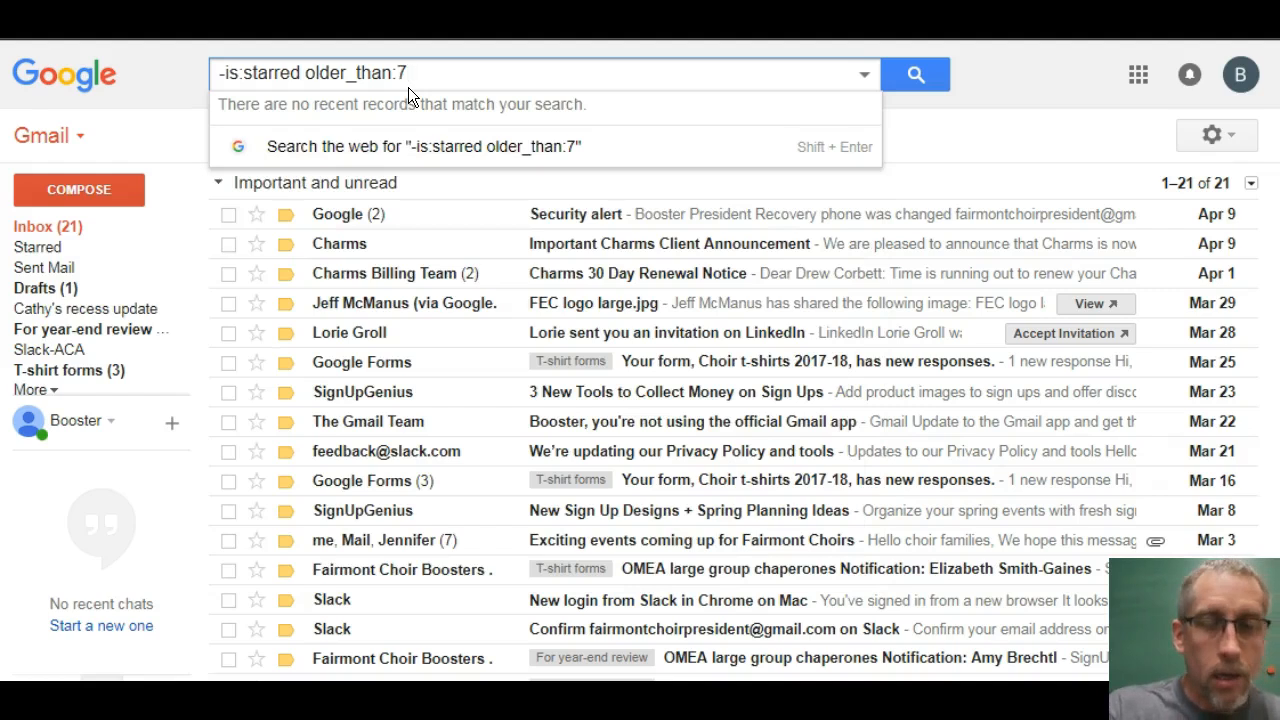
type("d")
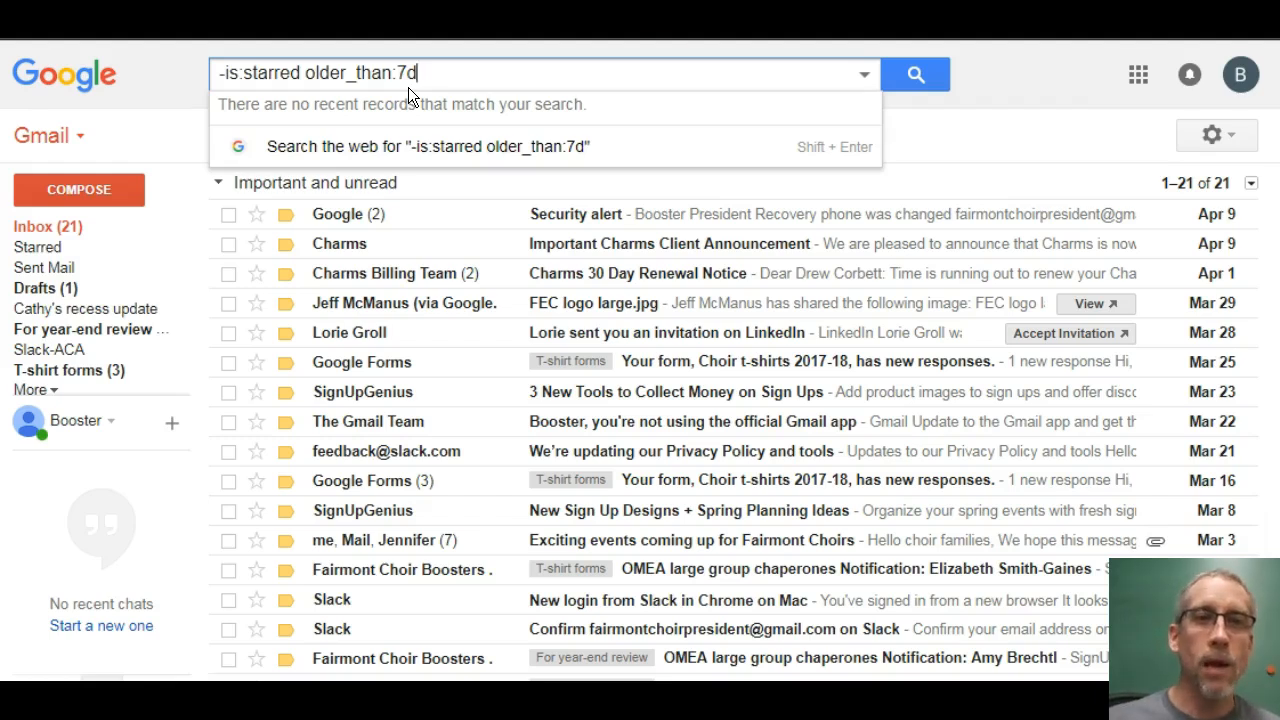
key("Return")
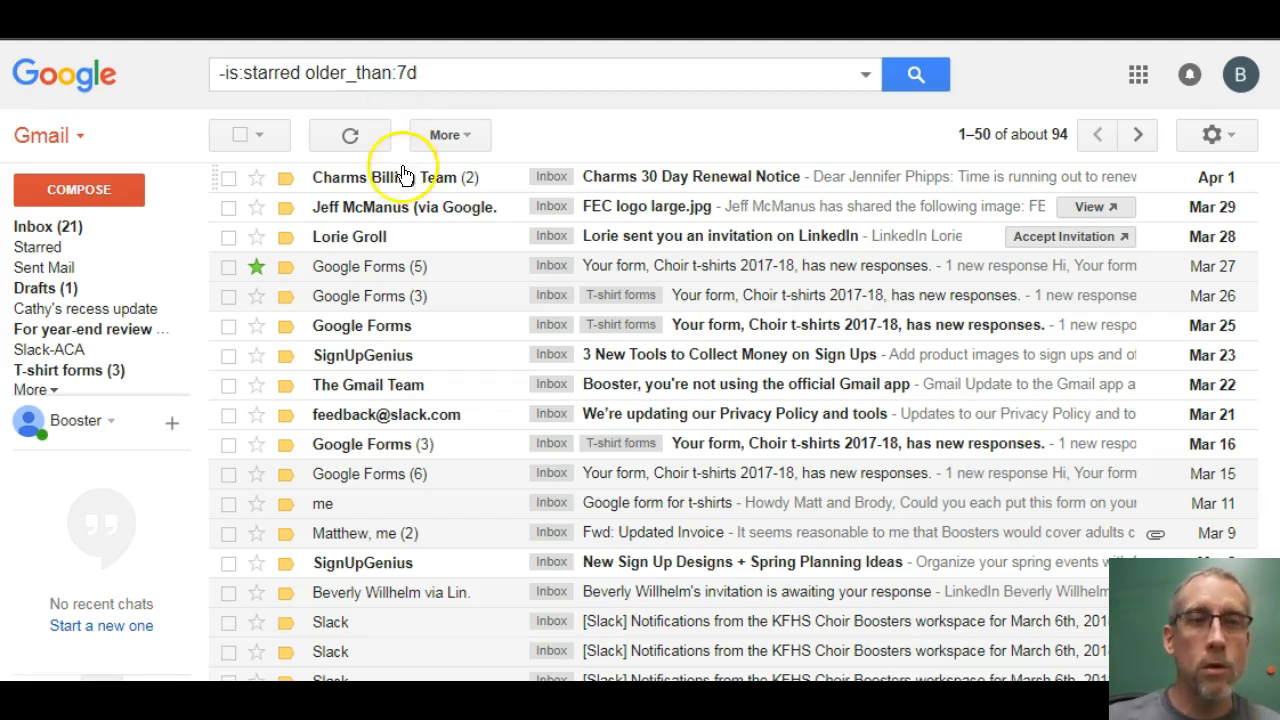
- Select all conversations that match the search, including those beyond the first page, and archive them in bulk
left_click(260, 138)
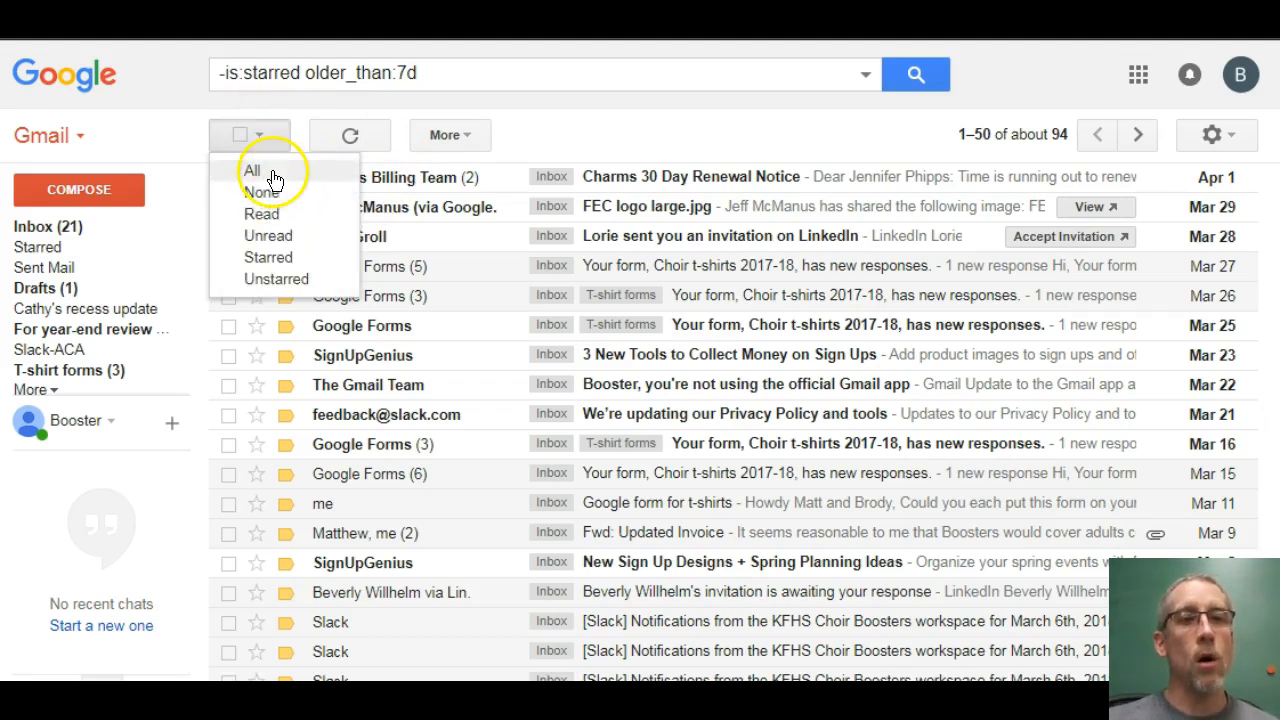
left_click(253, 172)
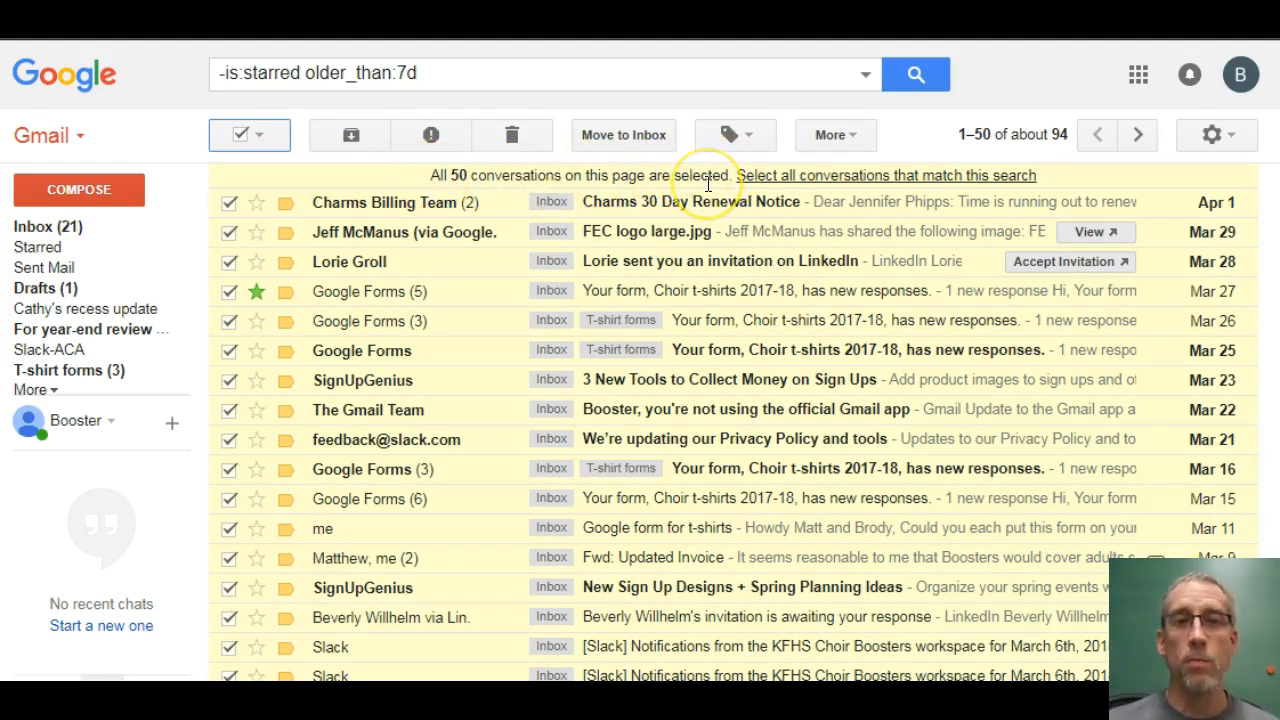
left_click(812, 180)
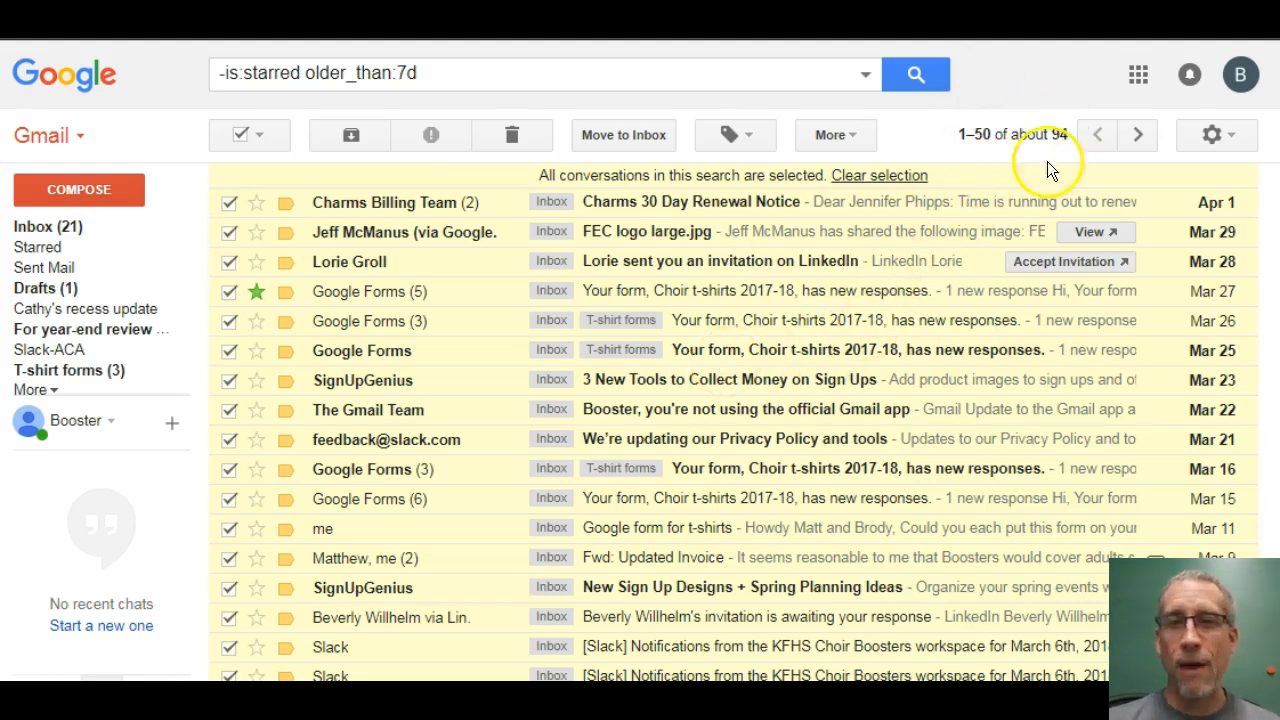
left_click(1020, 140)
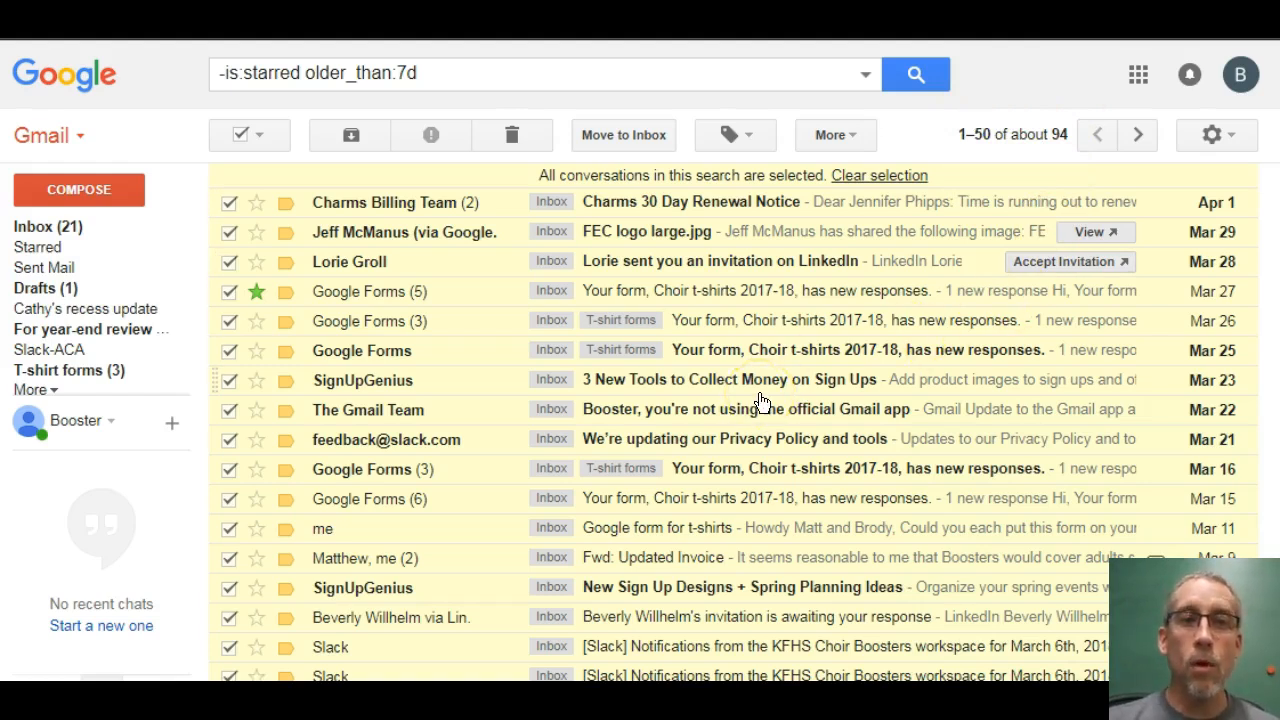
left_click(350, 136)
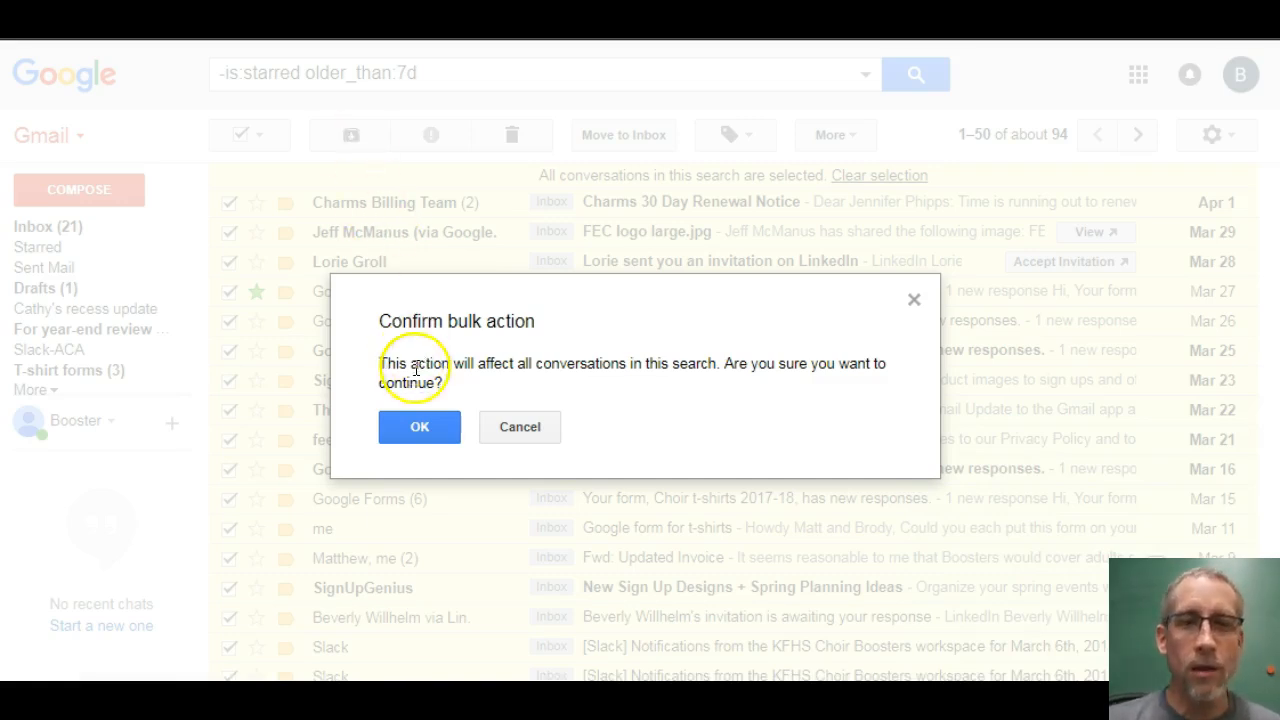
left_click(425, 428)
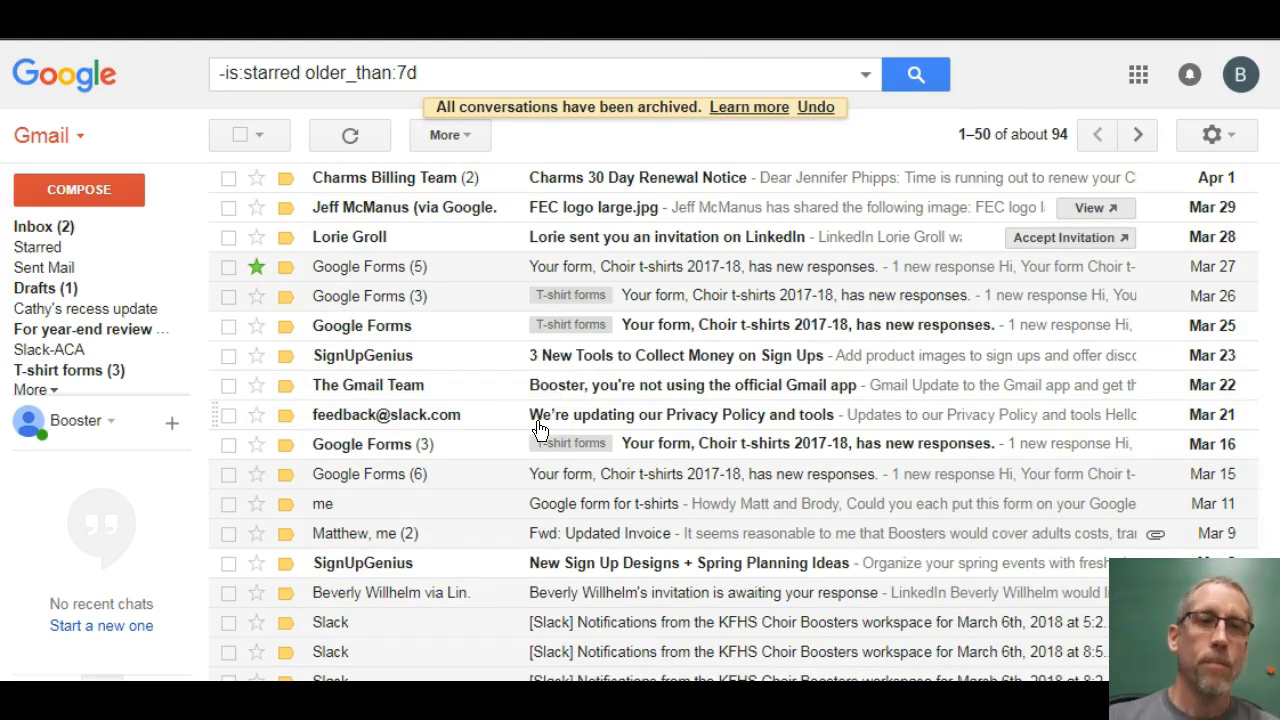
- Return to the inbox and archive the SignUpGenius message and the LinkedIn invitation under Everything else
left_click(35, 236)
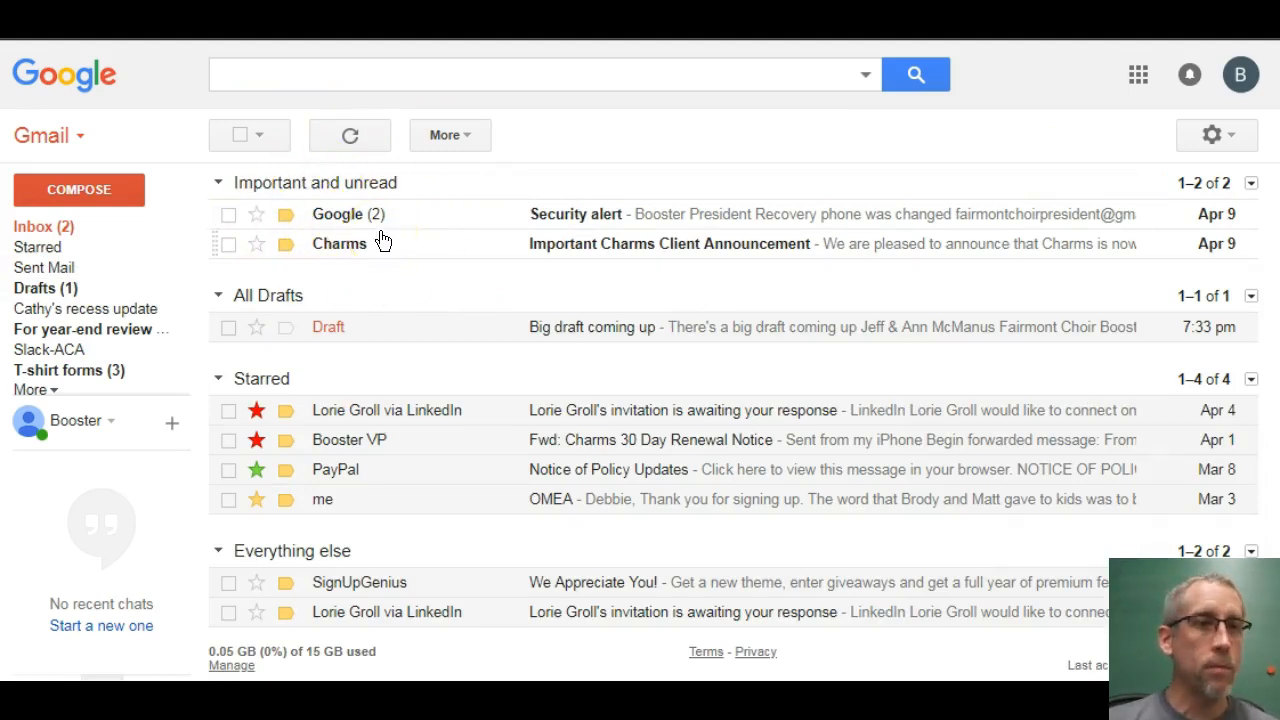
scroll(381, 240, "down", 2)
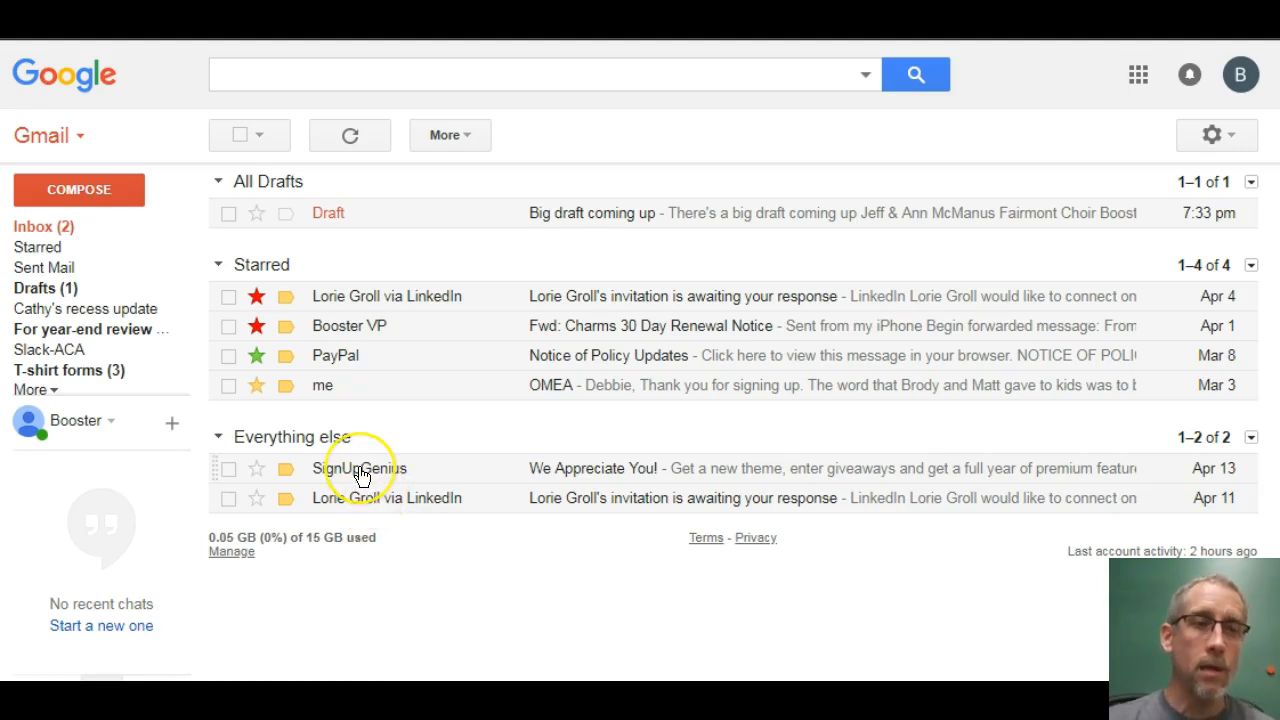
mouse_move(365, 474)
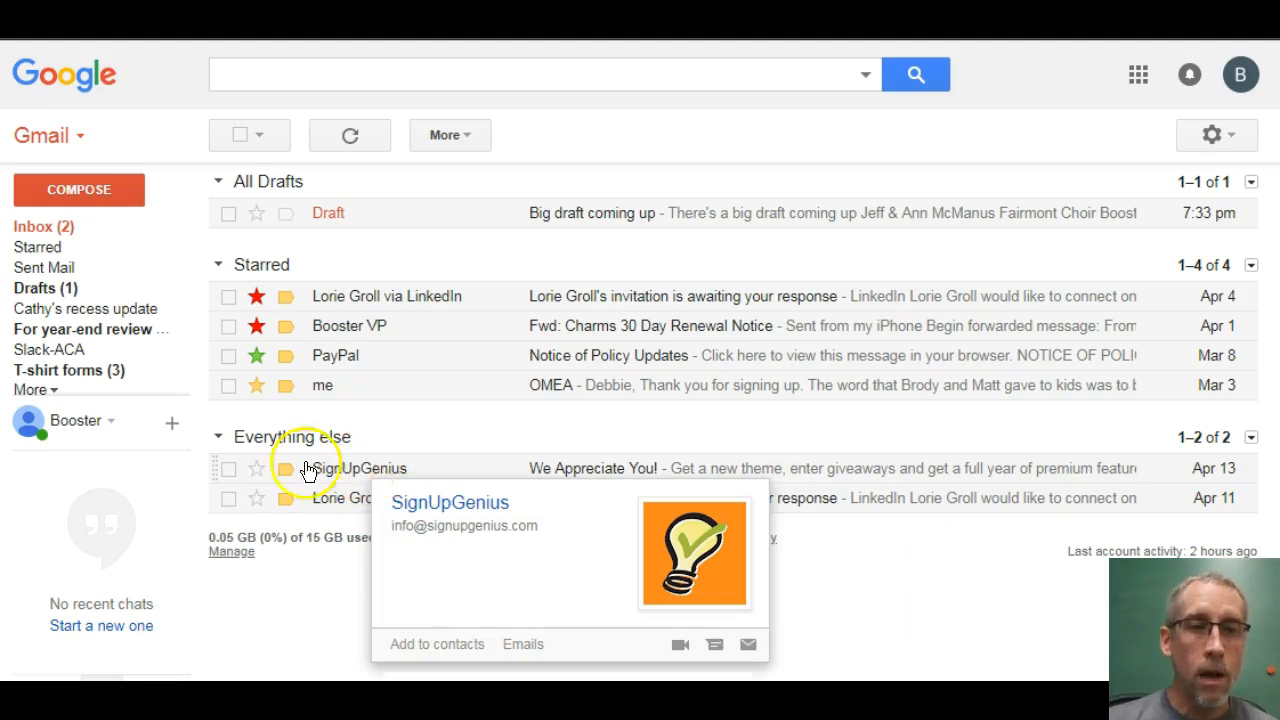
left_click(229, 468)
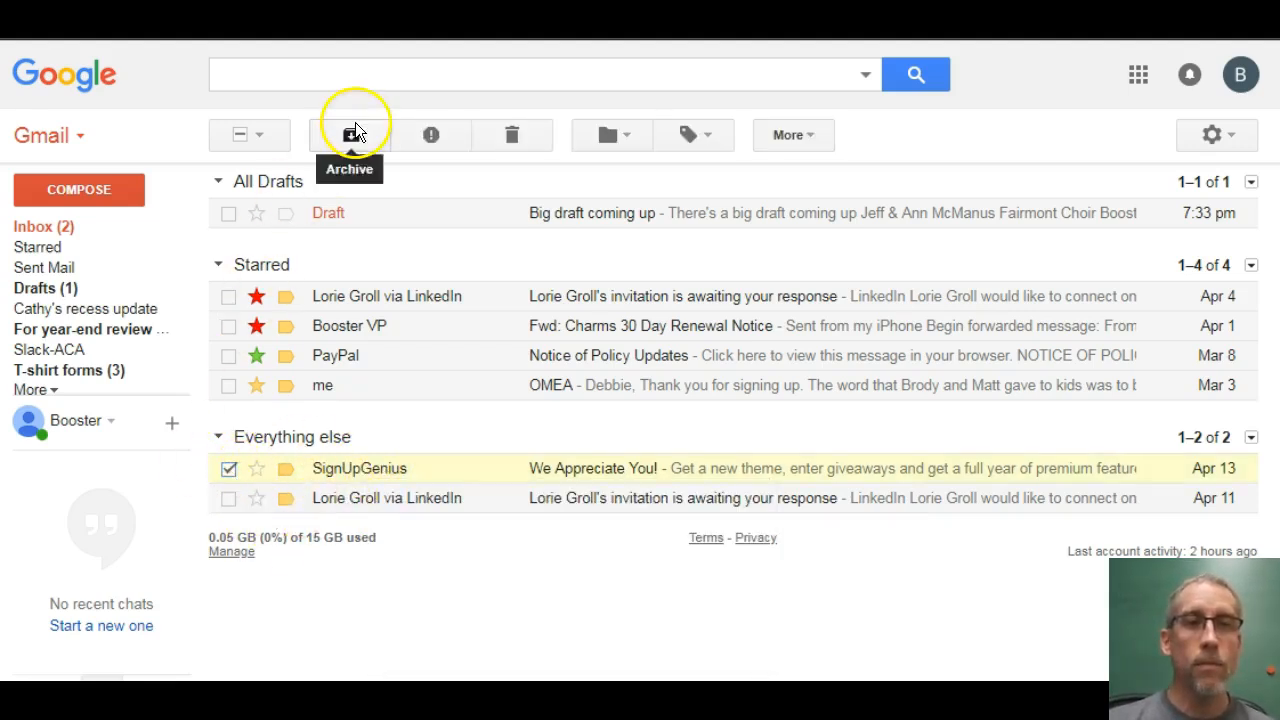
left_click(222, 499)
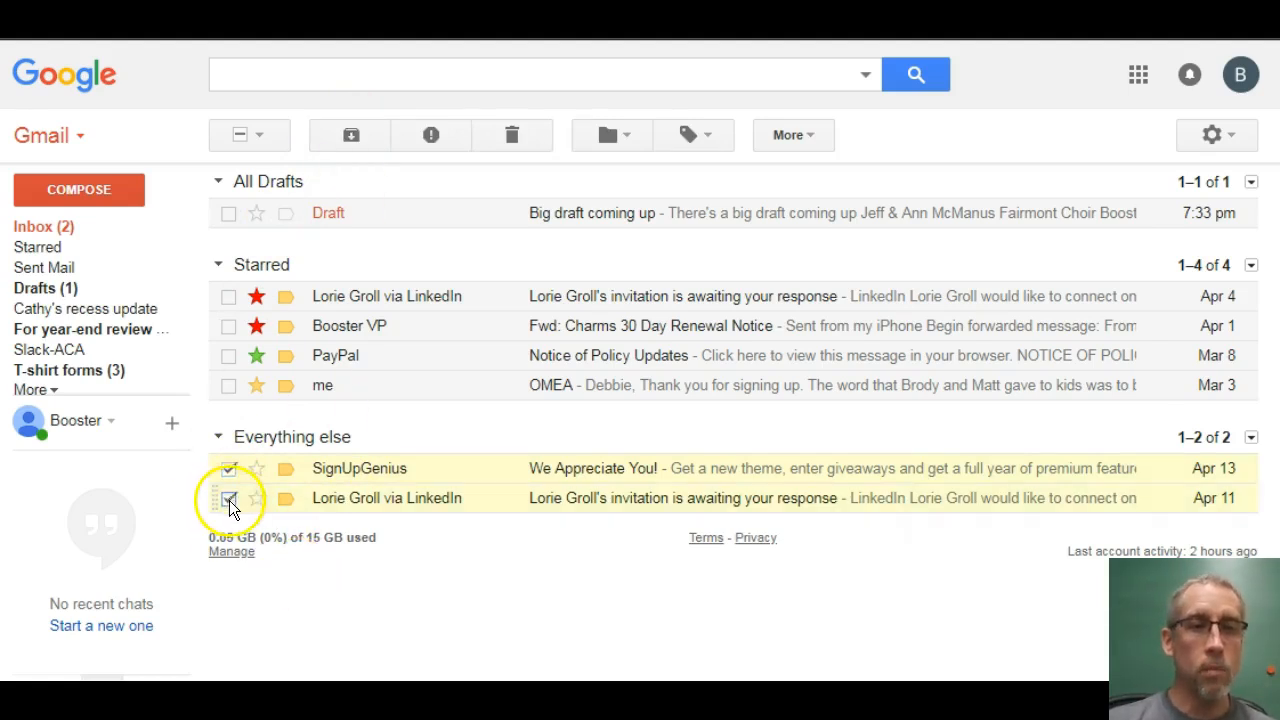
left_click(350, 137)
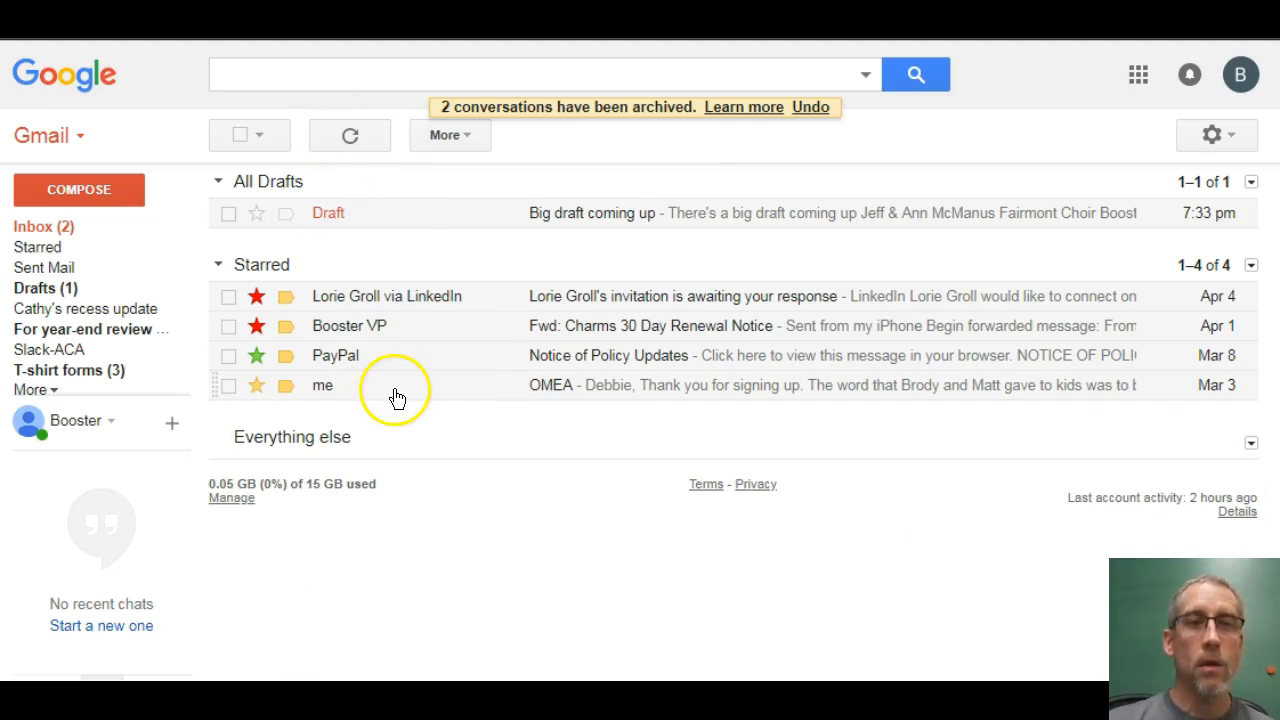